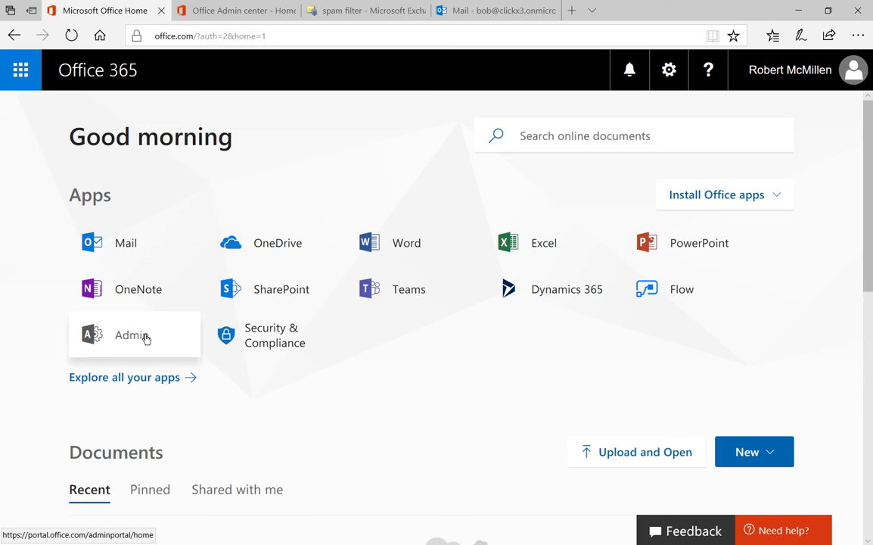
pyautogui.click(220, 18)
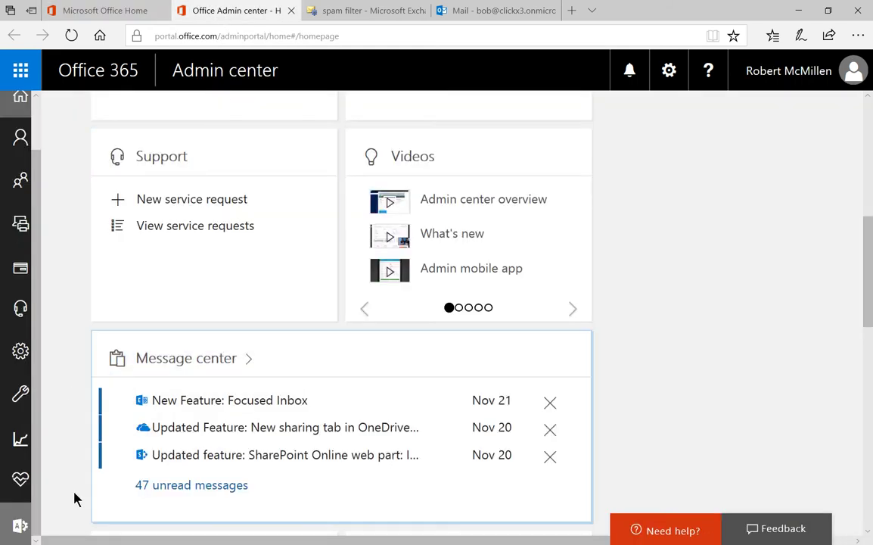
pyautogui.click(18, 527)
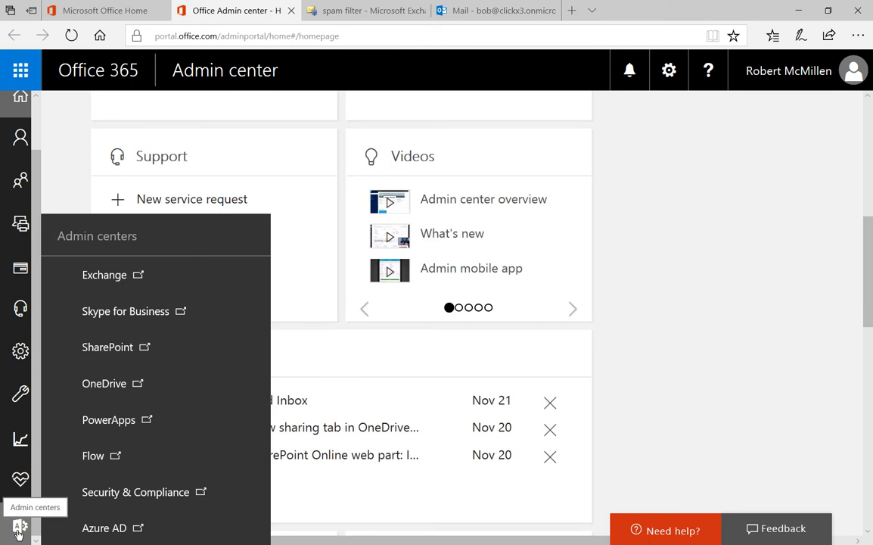
pyautogui.click(19, 533)
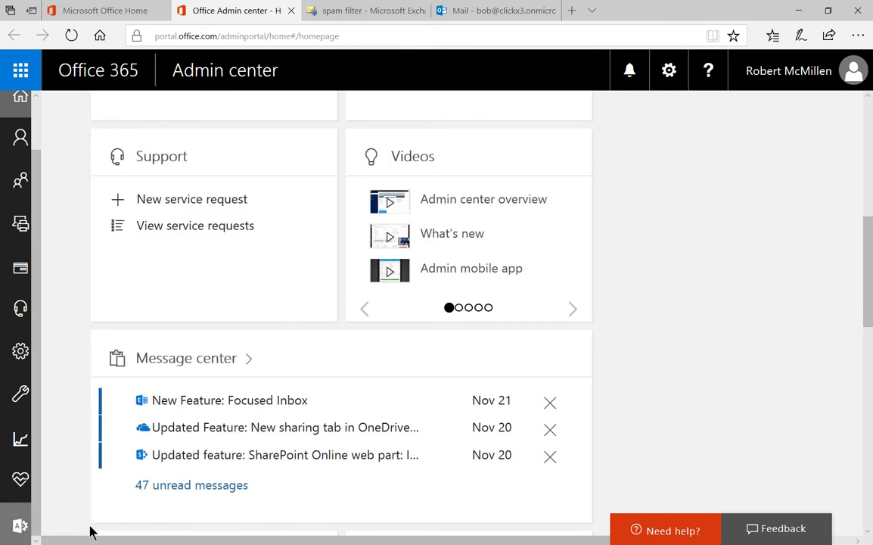
pyautogui.click(21, 527)
pyautogui.click(19, 527)
pyautogui.click(21, 528)
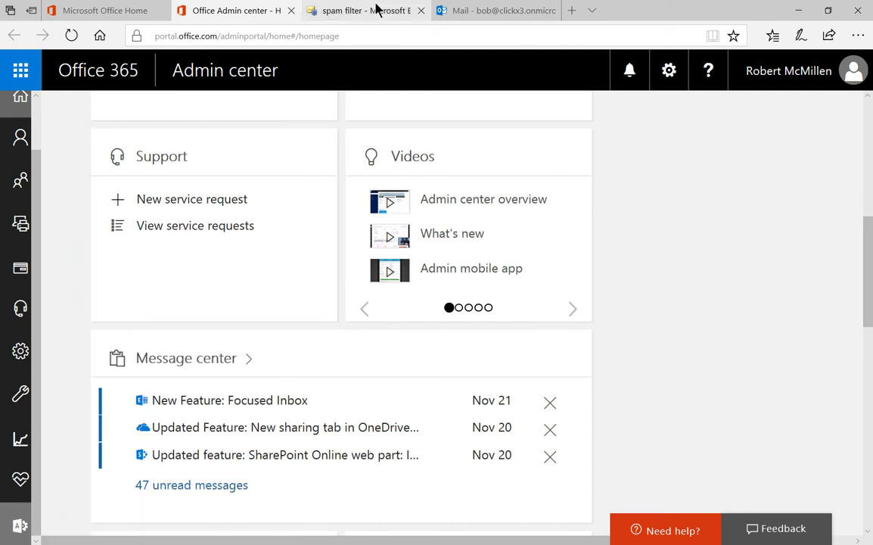
# Step: Switch to the Exchange spam filter page listing the Default policy at Lowest priority
pyautogui.click(374, 12)
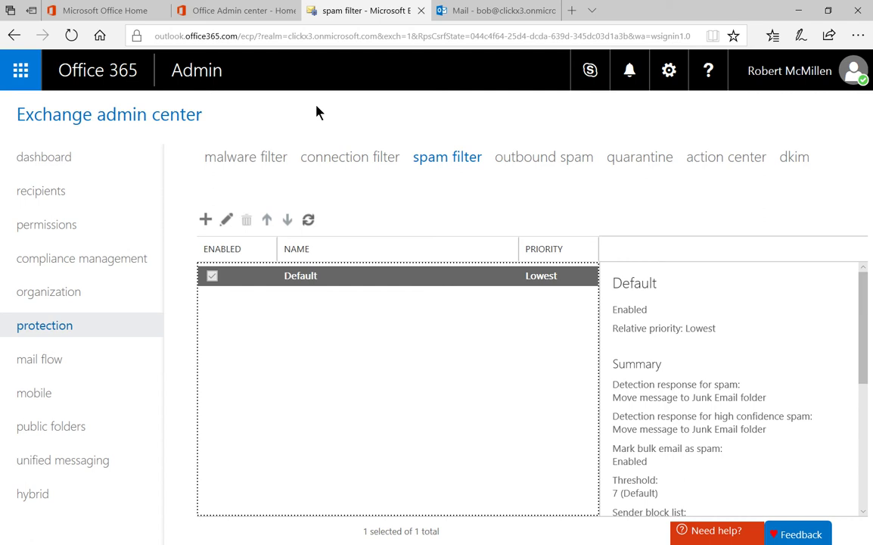
# Step: Open the Default policy in a maximized edit window at its spam and bulk actions settings
pyautogui.doubleClick(367, 284)
pyautogui.click(587, 52)
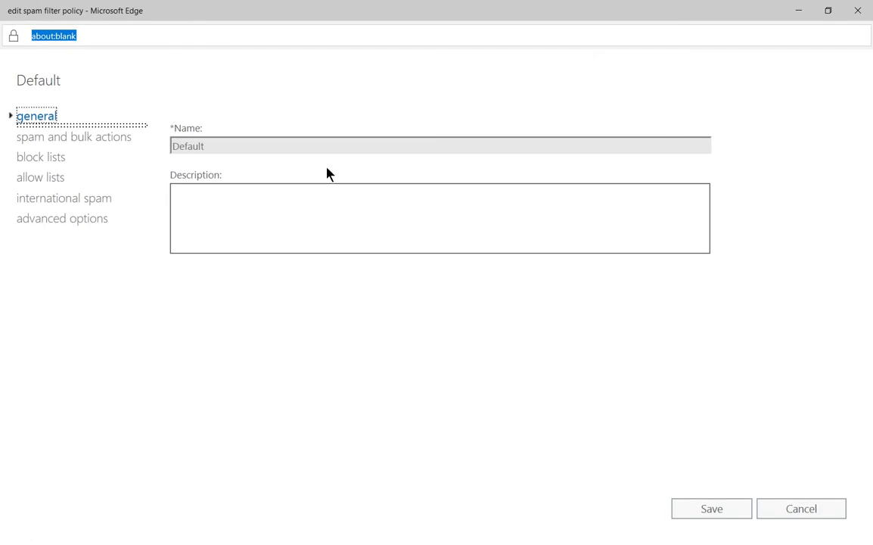
pyautogui.click(72, 139)
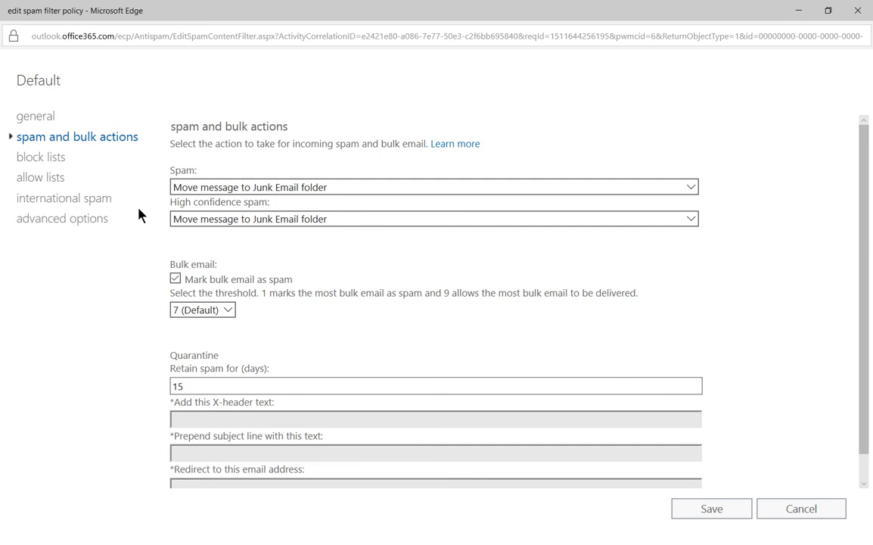
pyautogui.doubleClick(180, 172)
pyautogui.moveTo(283, 205); pyautogui.dragTo(177, 207)
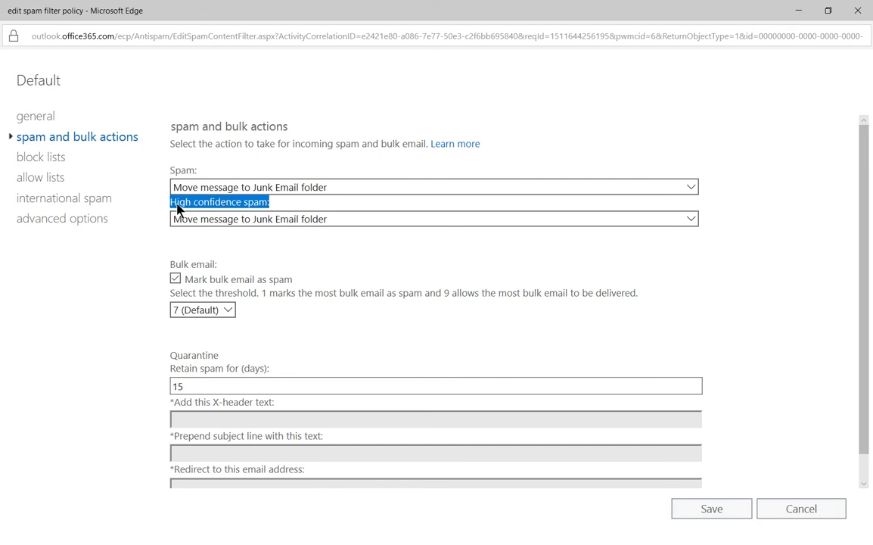
pyautogui.click(145, 256)
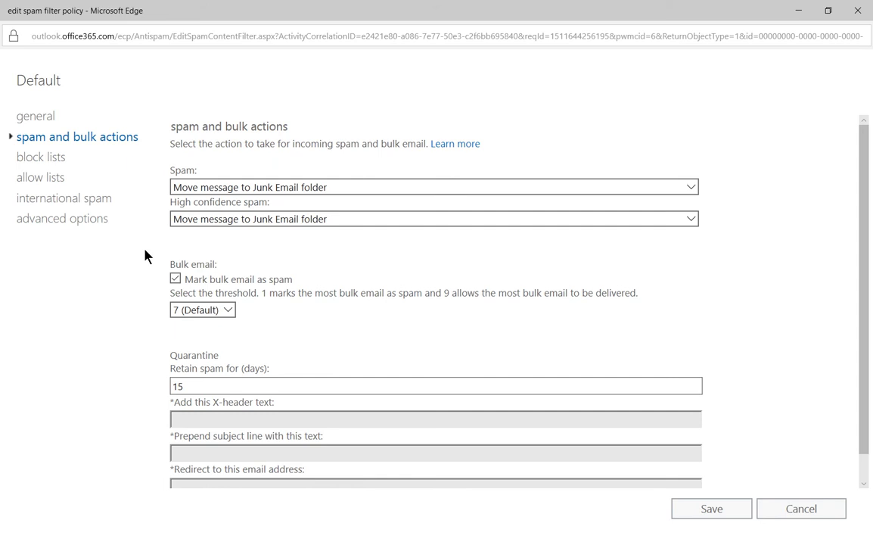
pyautogui.click(314, 219)
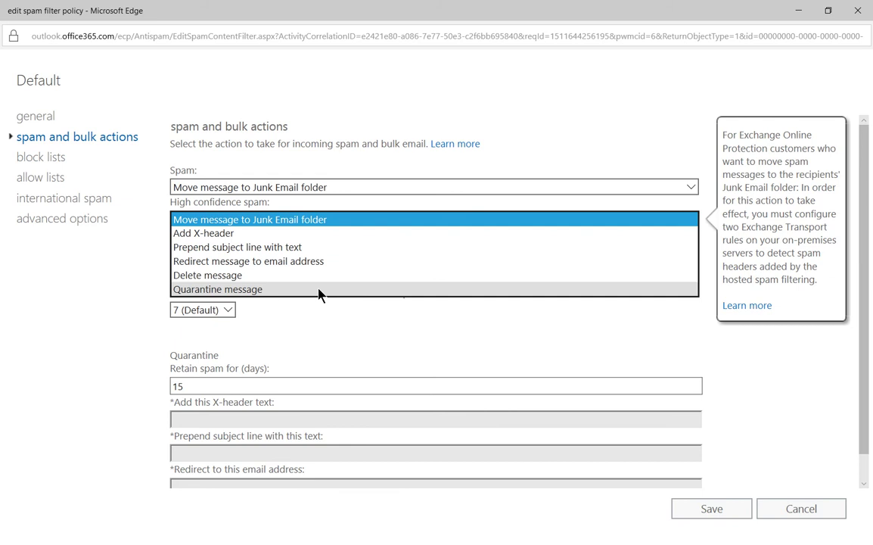
pyautogui.click(305, 334)
pyautogui.moveTo(227, 386); pyautogui.dragTo(110, 391)
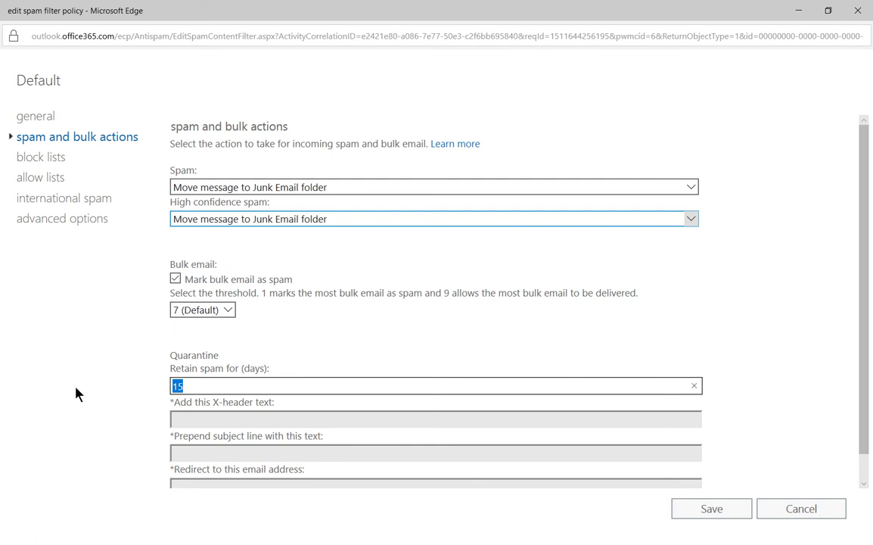
pyautogui.click(230, 310)
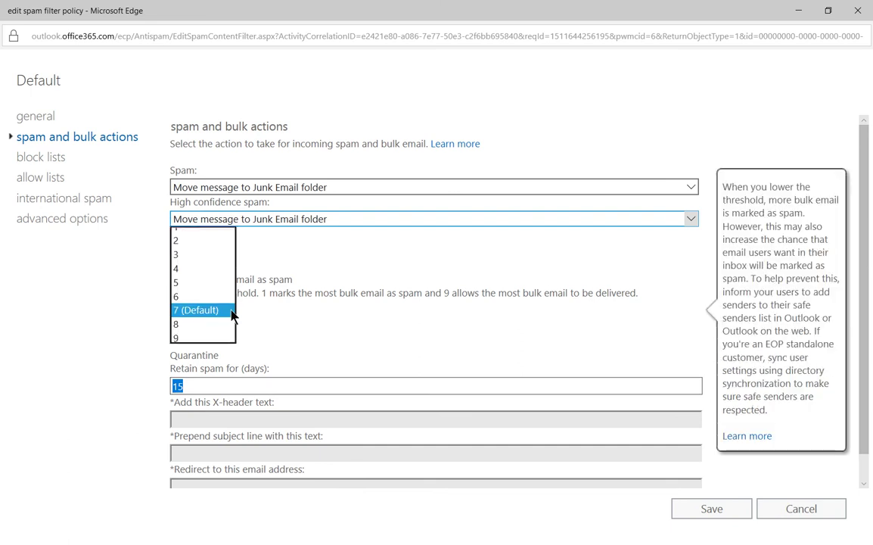
pyautogui.click(306, 322)
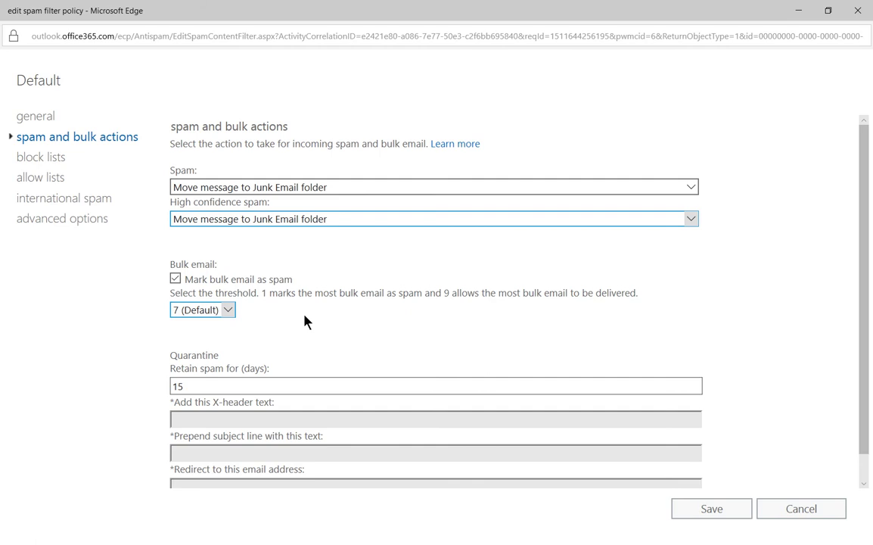
pyautogui.click(228, 311)
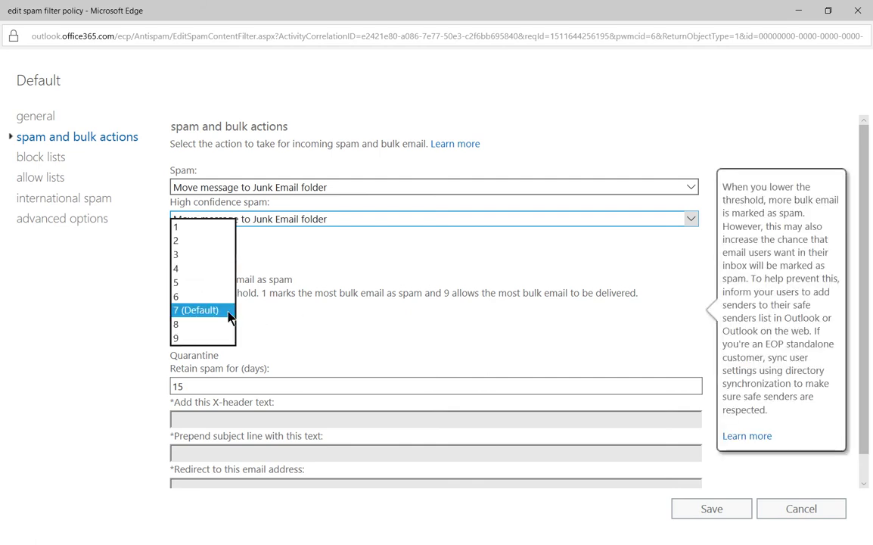
pyautogui.click(335, 338)
pyautogui.click(175, 279)
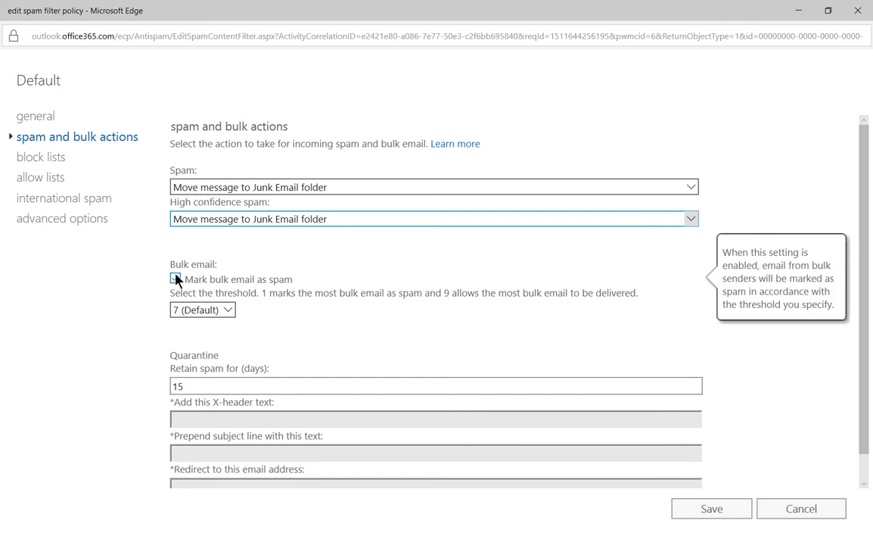
pyautogui.click(175, 279)
pyautogui.click(176, 280)
# Step: Under block lists, block one sender e-mail address and the domain aol.com
pyautogui.click(47, 164)
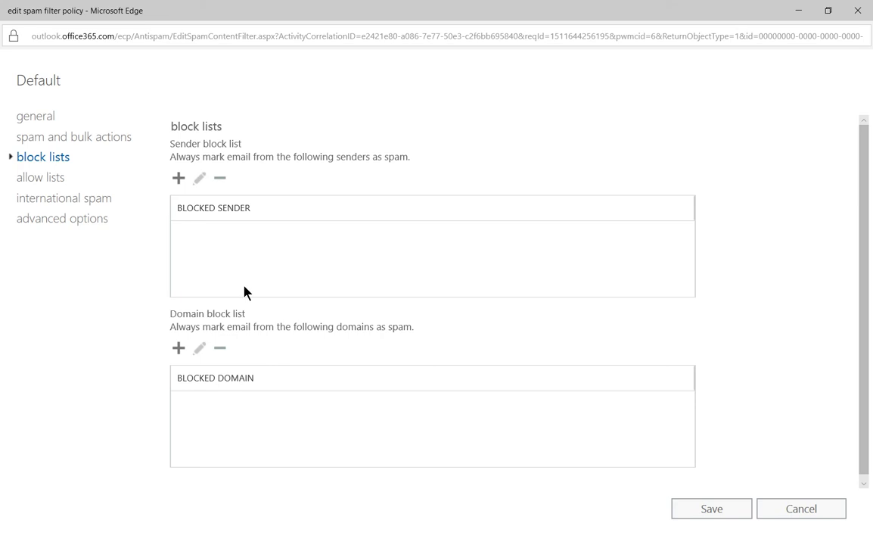
pyautogui.click(178, 179)
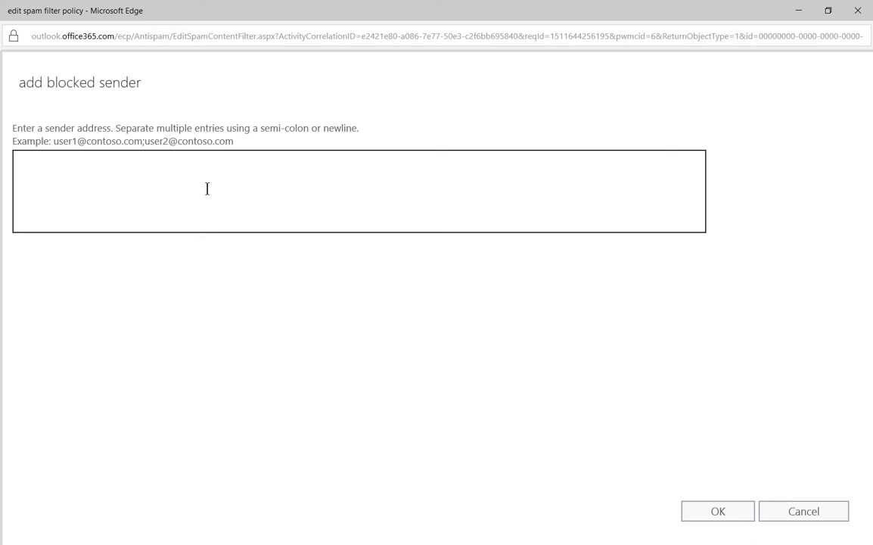
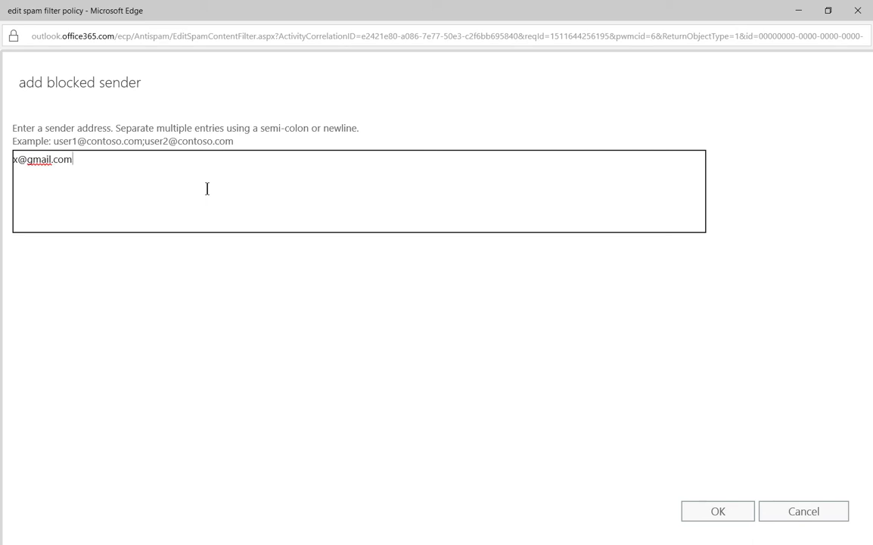
pyautogui.click(707, 512)
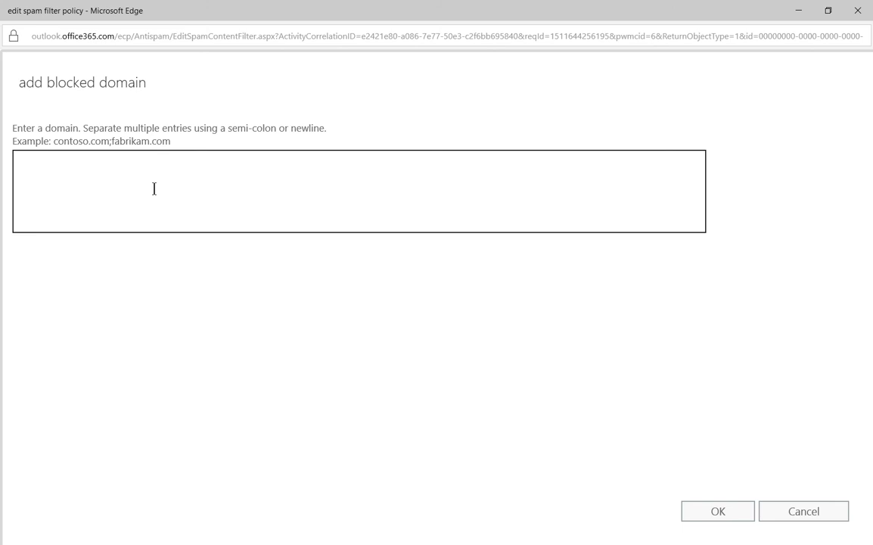
pyautogui.write('aol.com')
pyautogui.click(699, 514)
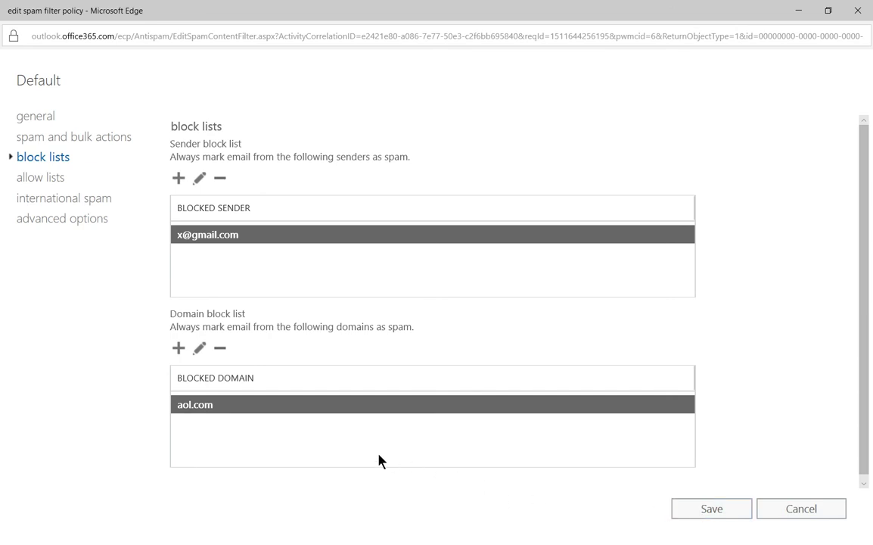
# Step: Add two sender e-mail addresses to the Default policy's allow list
pyautogui.click(26, 177)
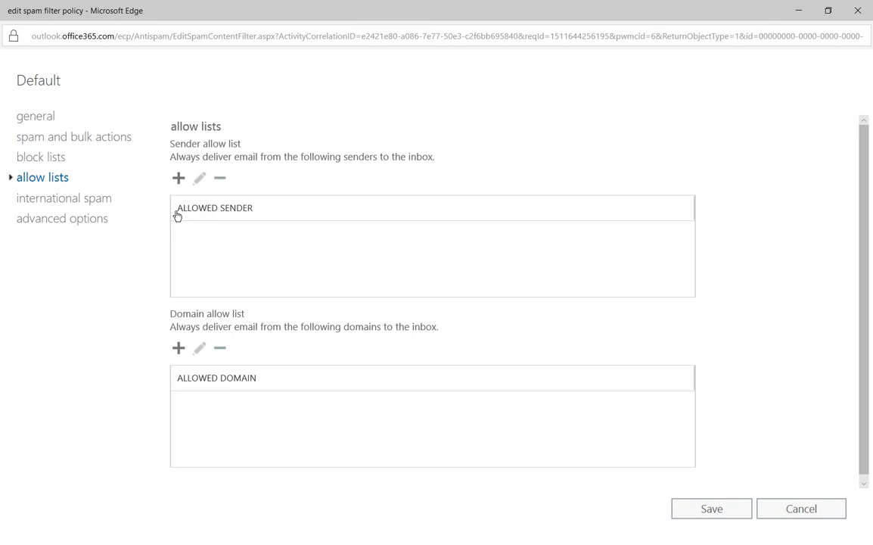
pyautogui.click(178, 179)
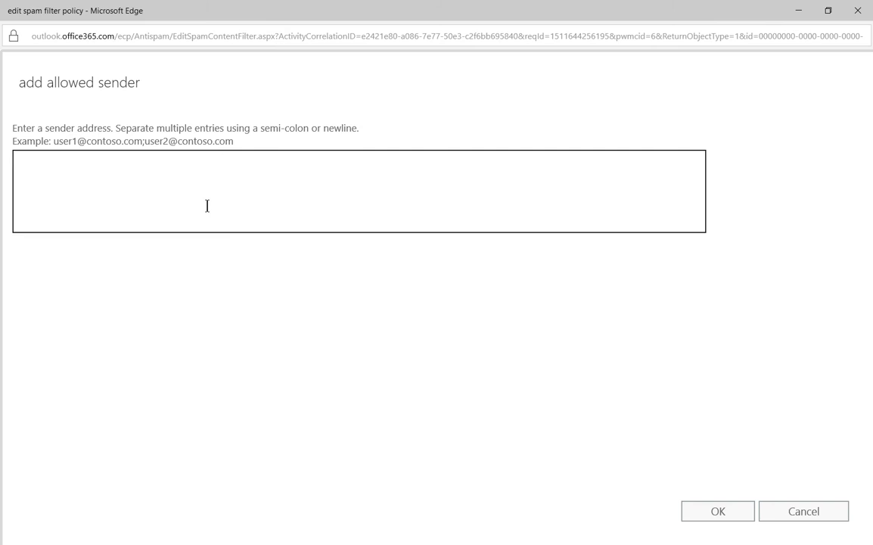
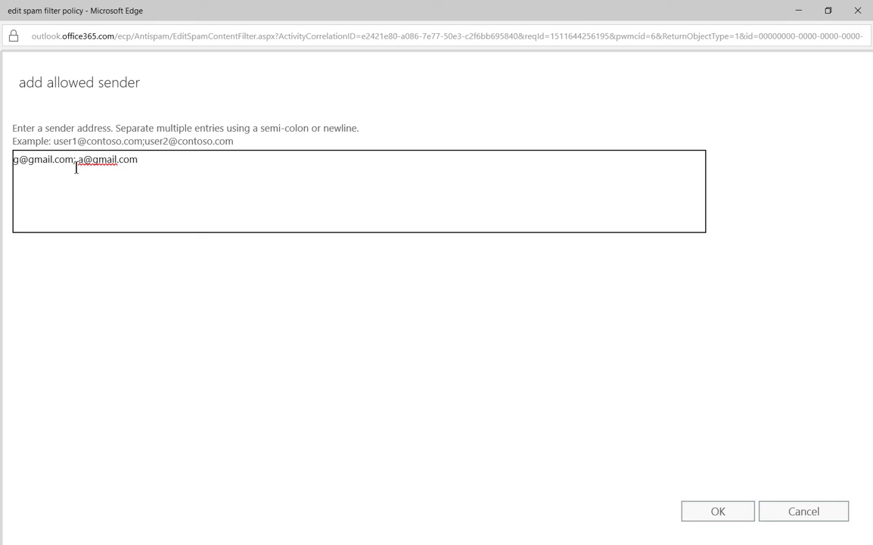
pyautogui.click(695, 509)
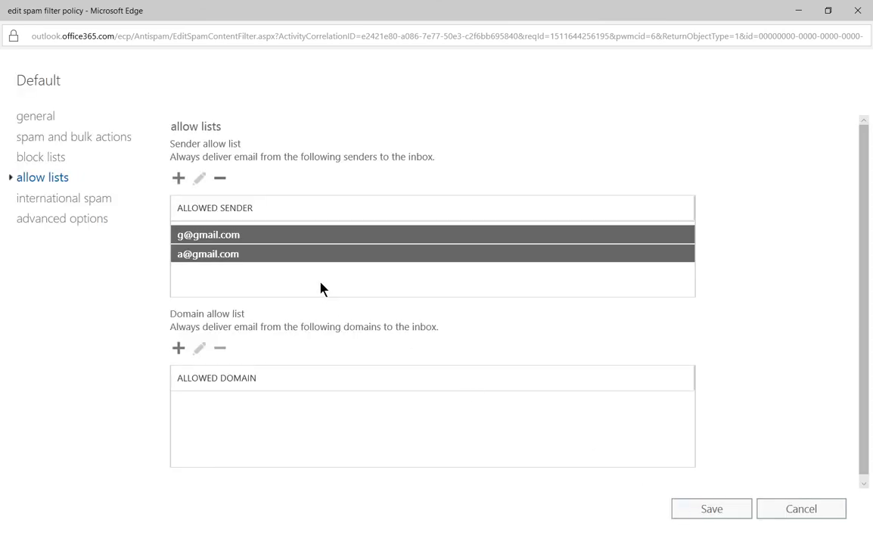
# Step: Allow the domain yahoo.com, then enable filtering of email by language
pyautogui.click(178, 349)
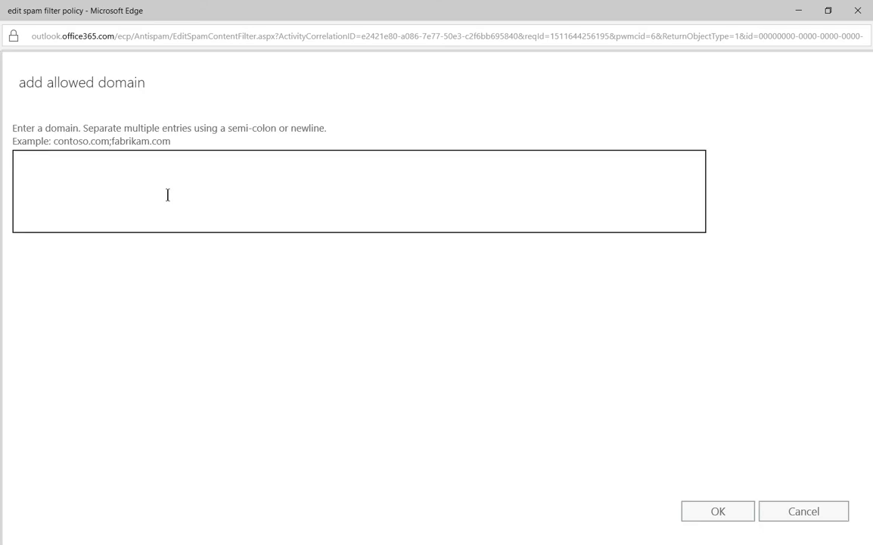
pyautogui.write('yahoo.com')
pyautogui.click(696, 514)
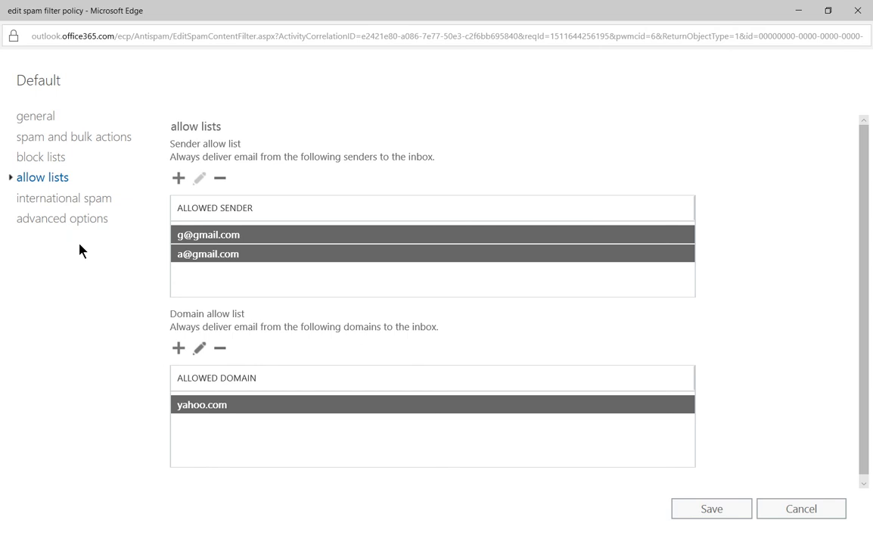
pyautogui.click(77, 200)
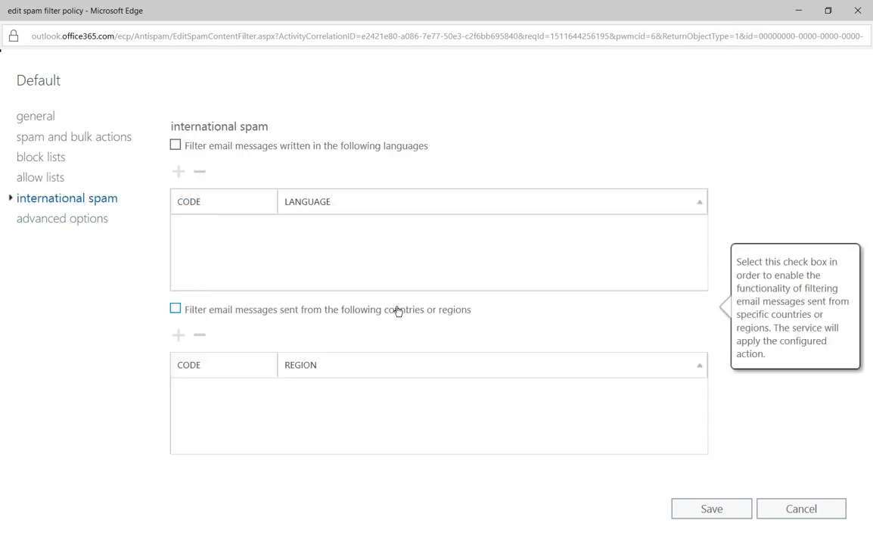
pyautogui.click(175, 147)
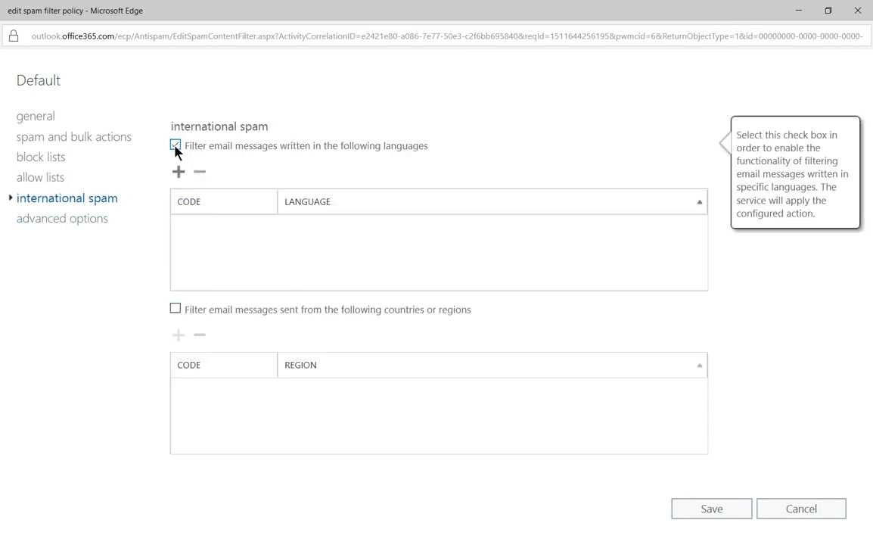
# Step: Choose Chinese (Simplified, PRC), Chinese (Traditional, Taiwan) and Russian as filtered languages
pyautogui.click(178, 172)
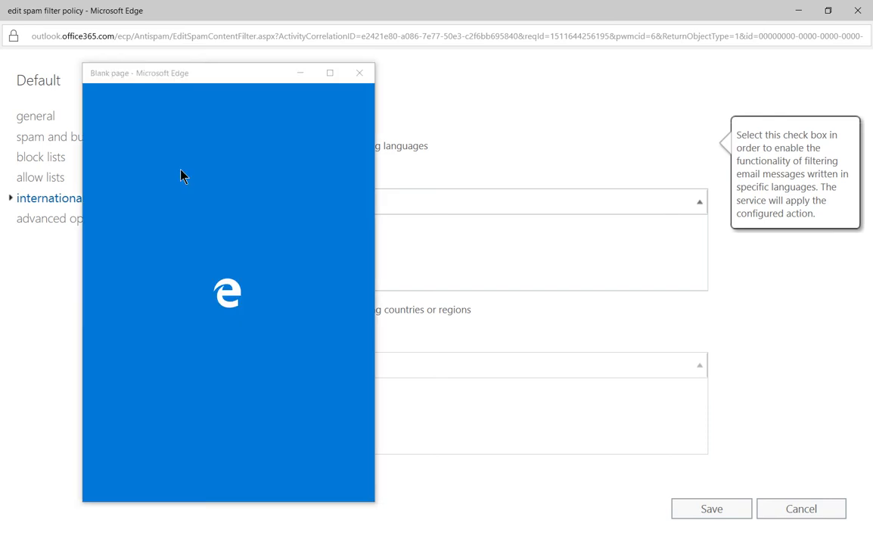
pyautogui.click(330, 73)
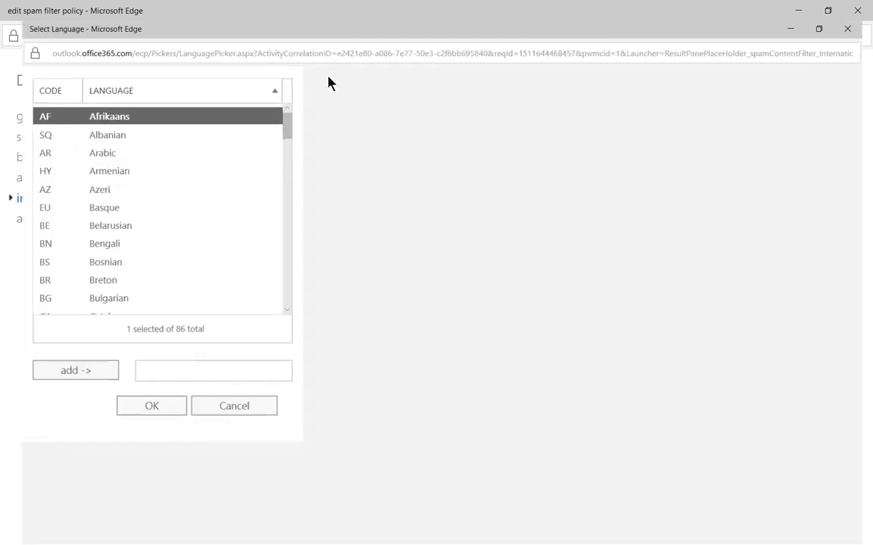
pyautogui.scroll(-2, 393, 304)
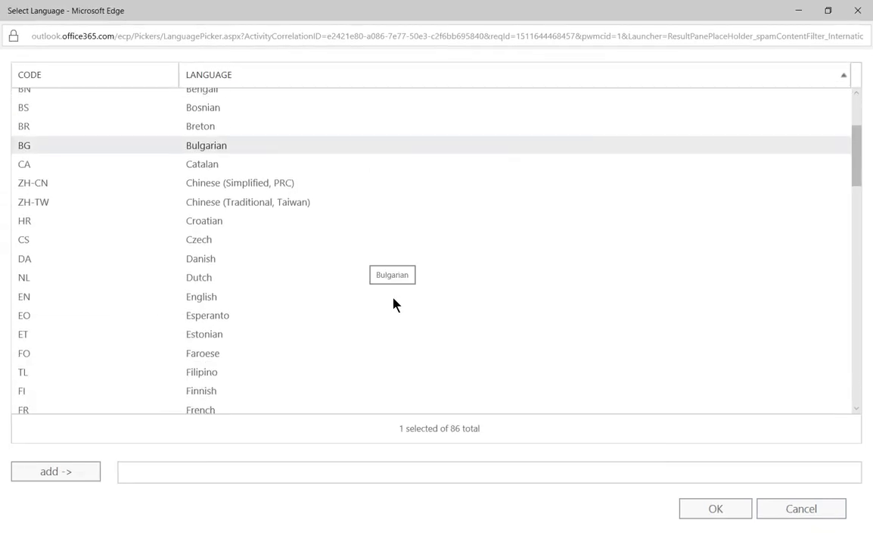
pyautogui.click(265, 183)
pyautogui.keyDown('ctrl'); pyautogui.click(273, 202); pyautogui.keyUp('ctrl')
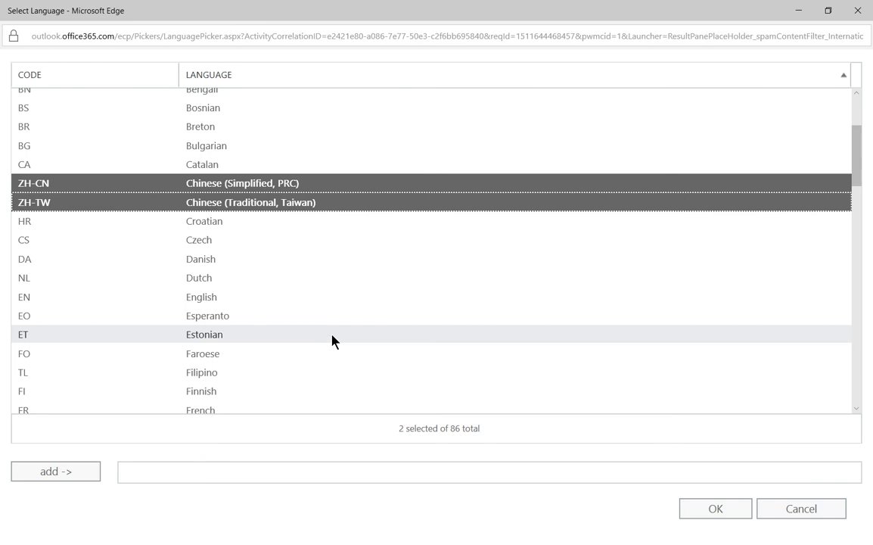
pyautogui.scroll(-4, 331, 340)
pyautogui.scroll(-4, 331, 340)
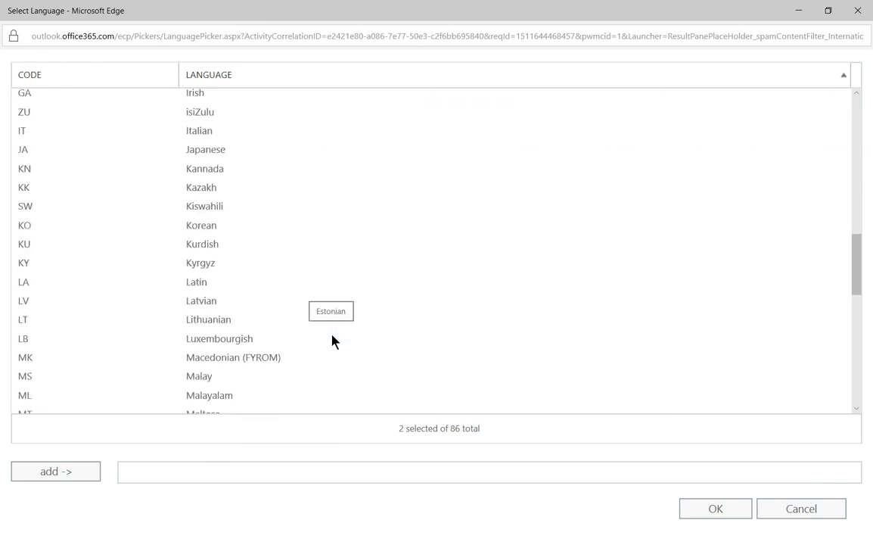
pyautogui.scroll(-4, 331, 340)
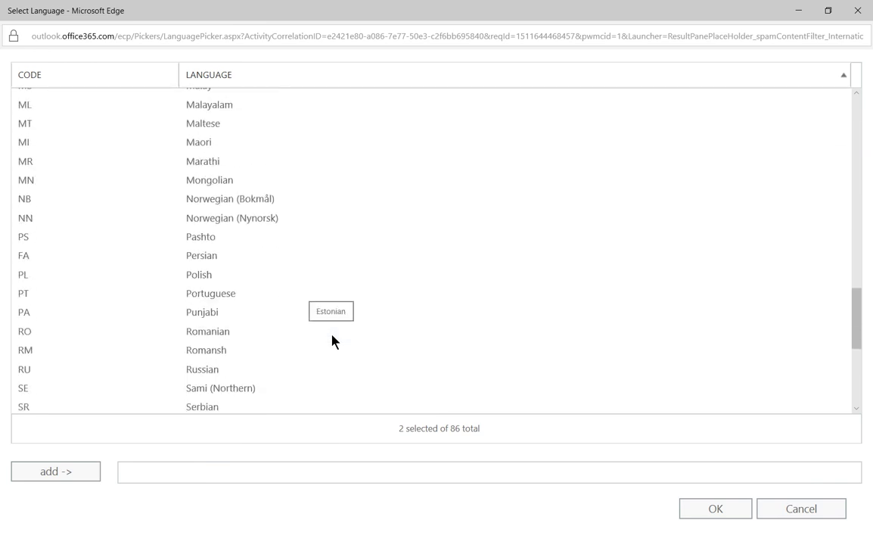
pyautogui.scroll(-1, 331, 341)
pyautogui.keyDown('ctrl'); pyautogui.click(260, 277); pyautogui.keyUp('ctrl')
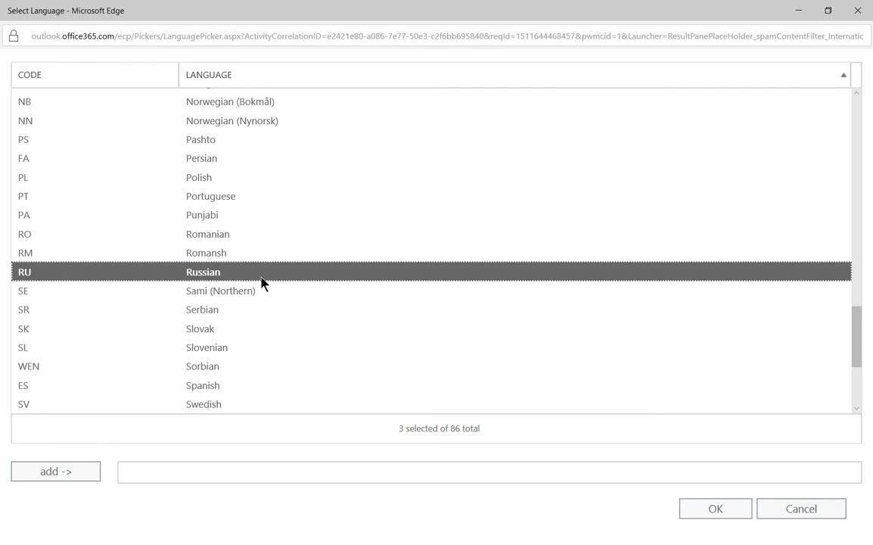
pyautogui.scroll(18, 299, 284)
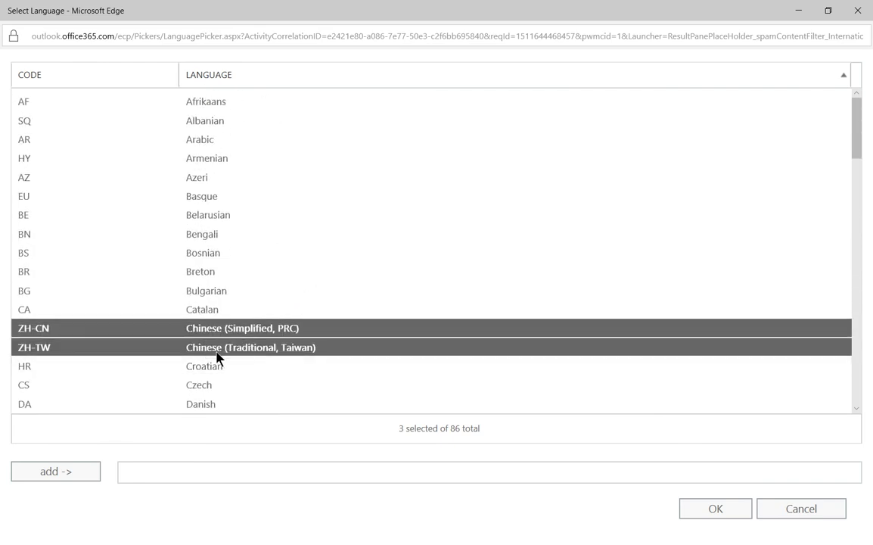
pyautogui.click(51, 474)
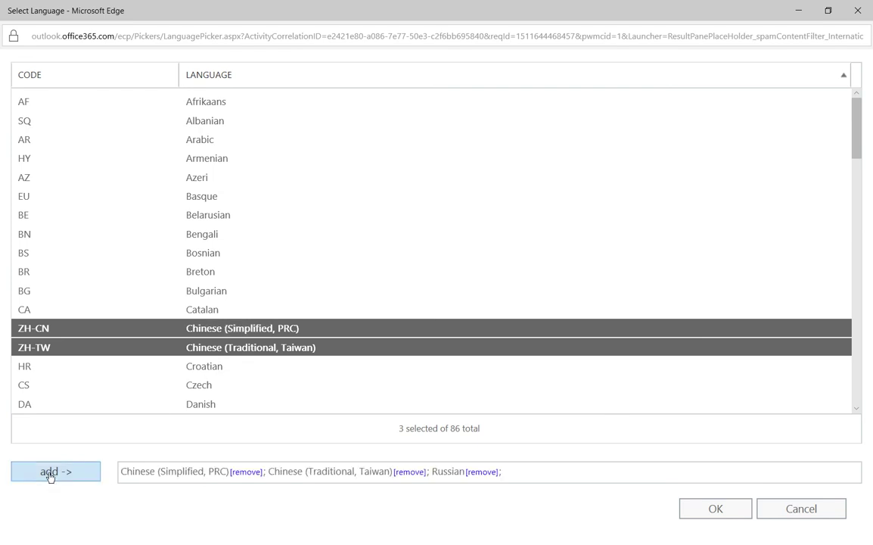
pyautogui.click(713, 509)
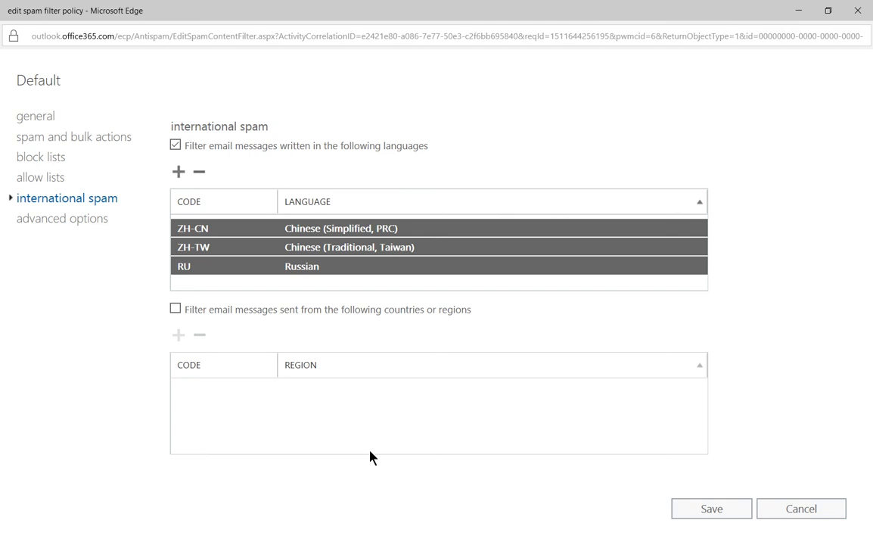
# Step: Enable country/region filtering and add Algeria (DZ) to the filtered regions
pyautogui.click(175, 308)
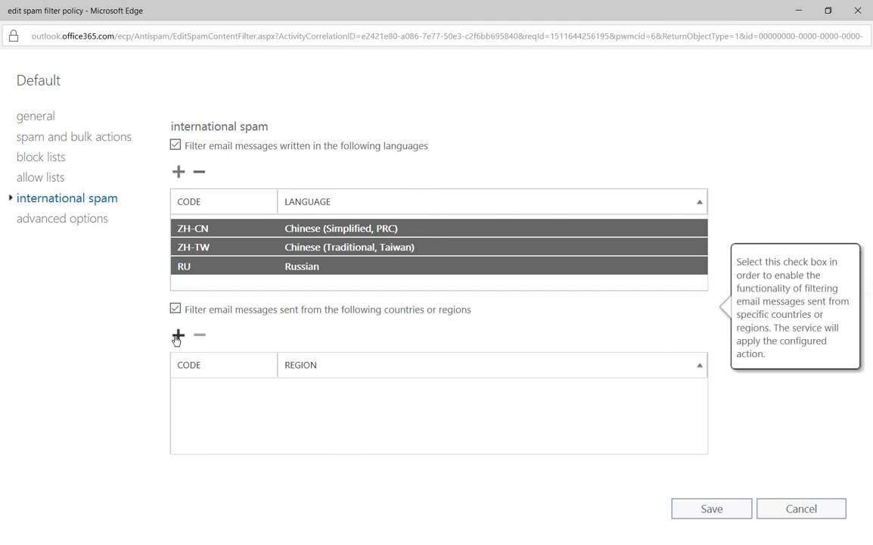
pyautogui.click(179, 334)
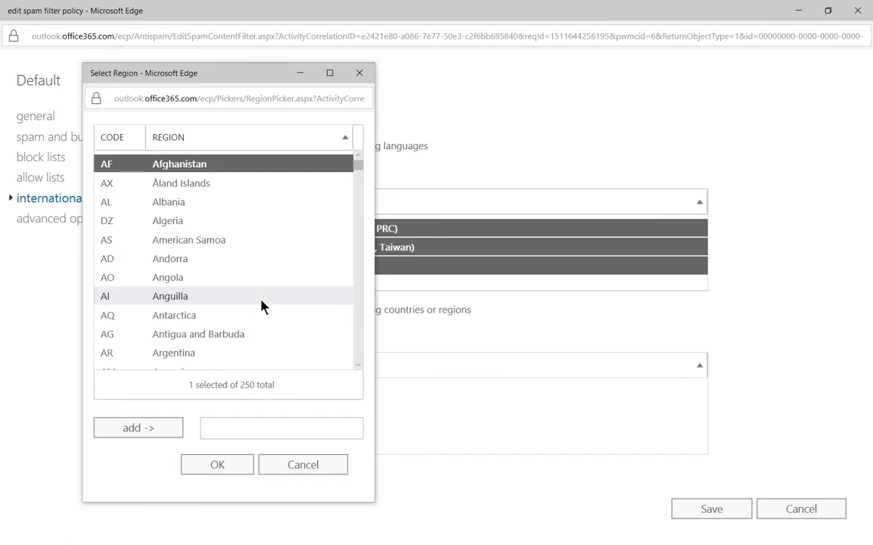
pyautogui.click(227, 222)
pyautogui.click(152, 429)
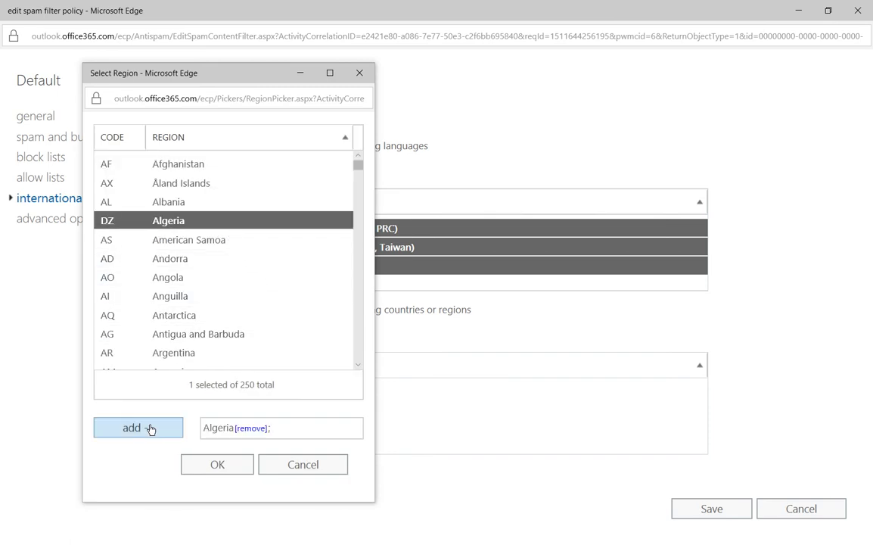
pyautogui.click(204, 469)
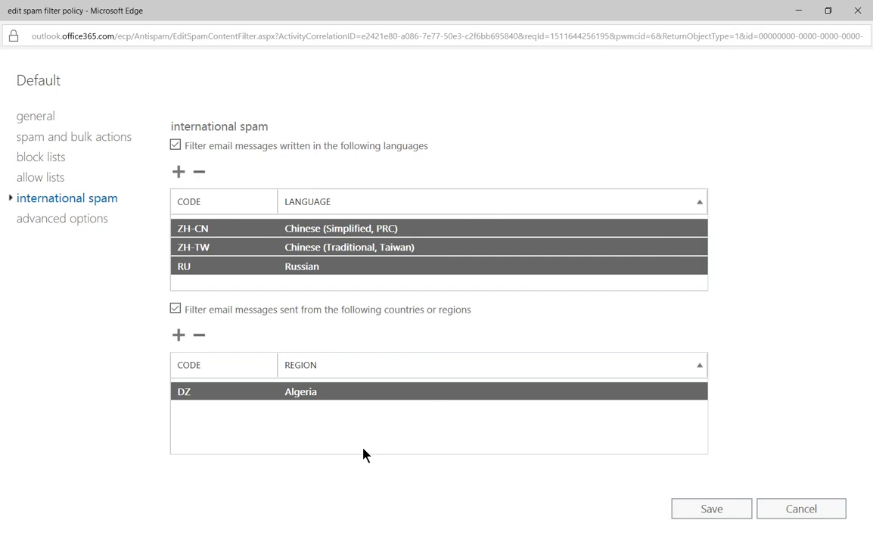
# Step: Under advanced options, set Image links to remote sites to On
pyautogui.click(56, 224)
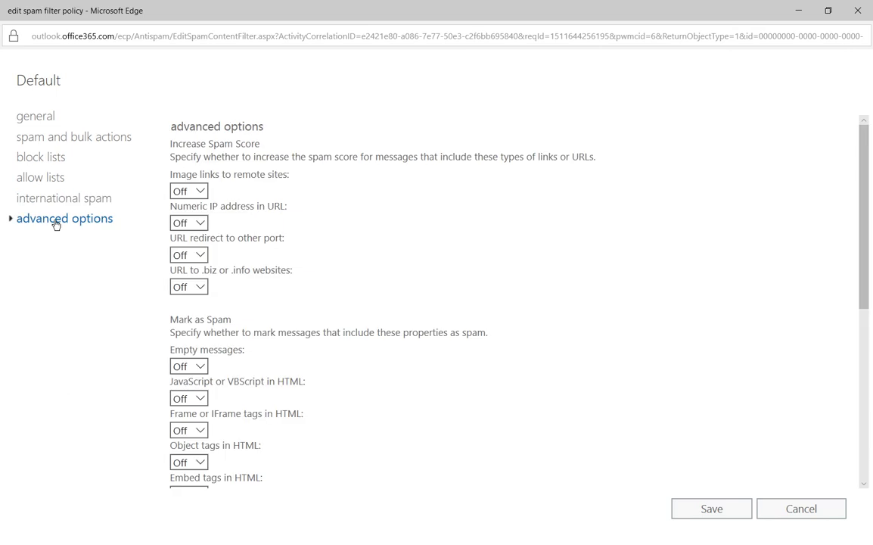
pyautogui.scroll(-1, 413, 305)
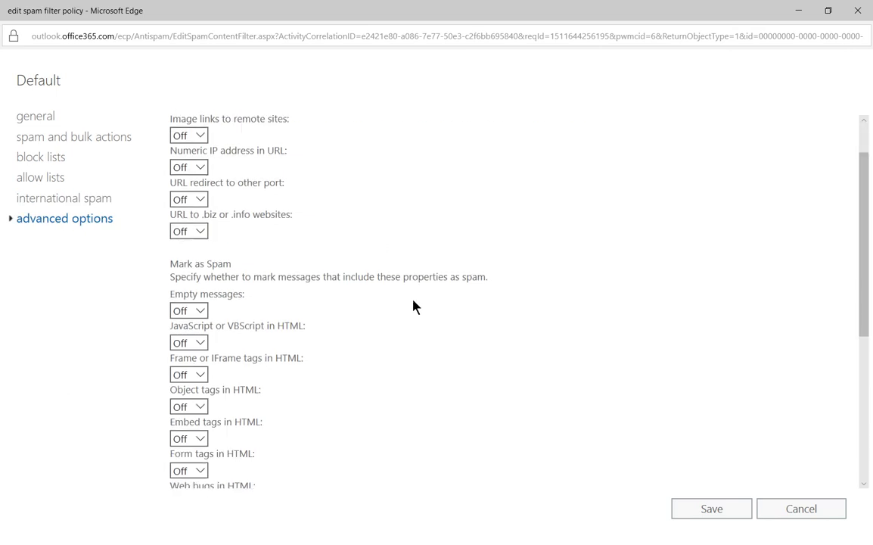
pyautogui.scroll(1, 413, 306)
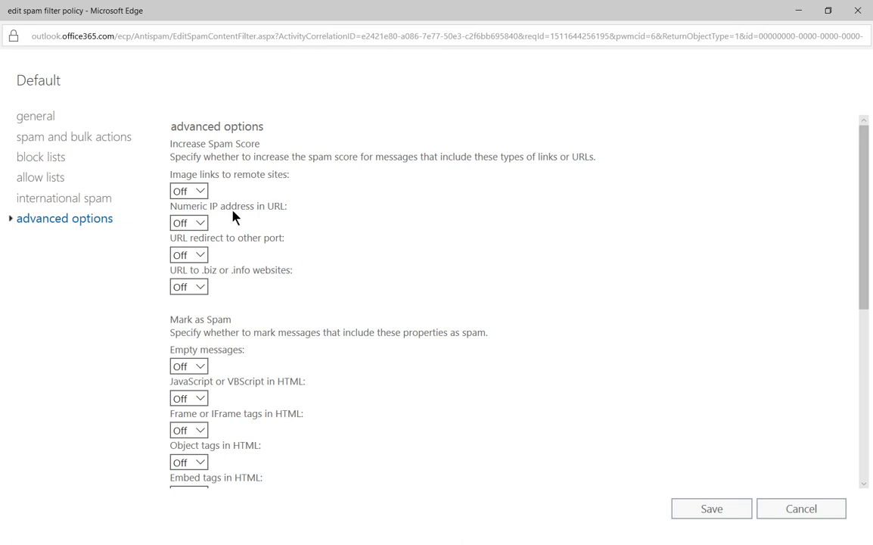
pyautogui.click(203, 190)
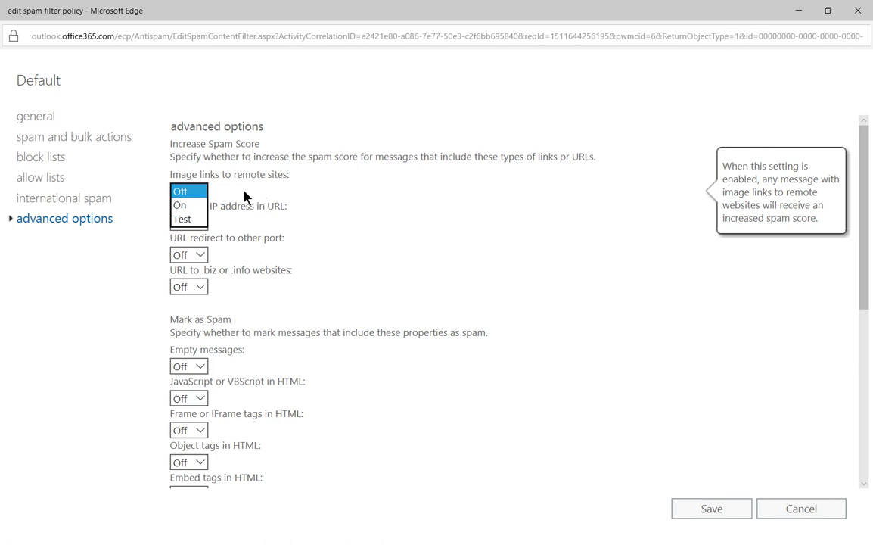
pyautogui.click(186, 205)
pyautogui.click(195, 193)
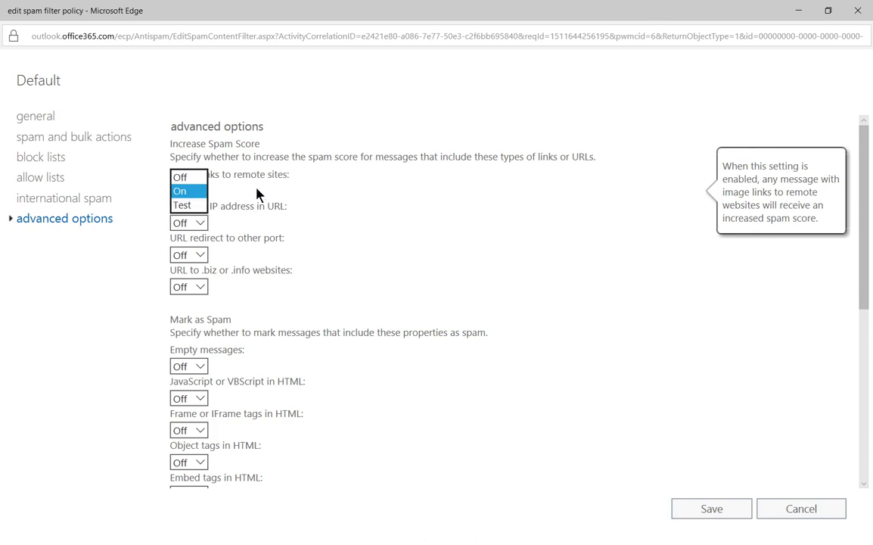
pyautogui.press('Return')
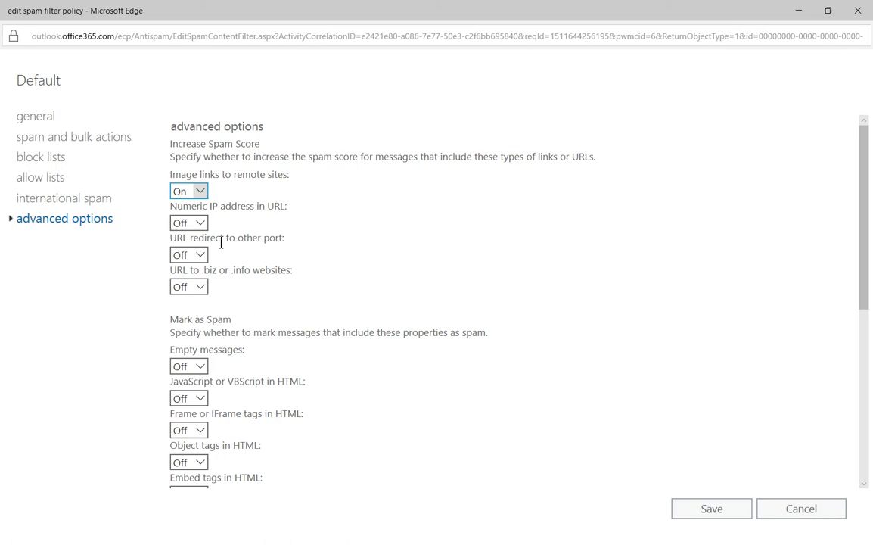
# Step: Leave Numeric IP address in URL at Off
pyautogui.click(203, 226)
pyautogui.click(202, 227)
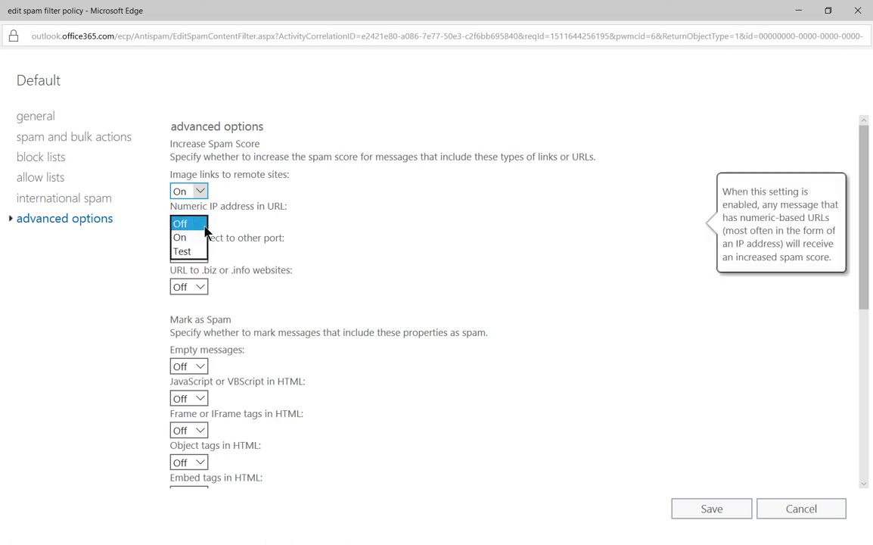
pyautogui.click(333, 233)
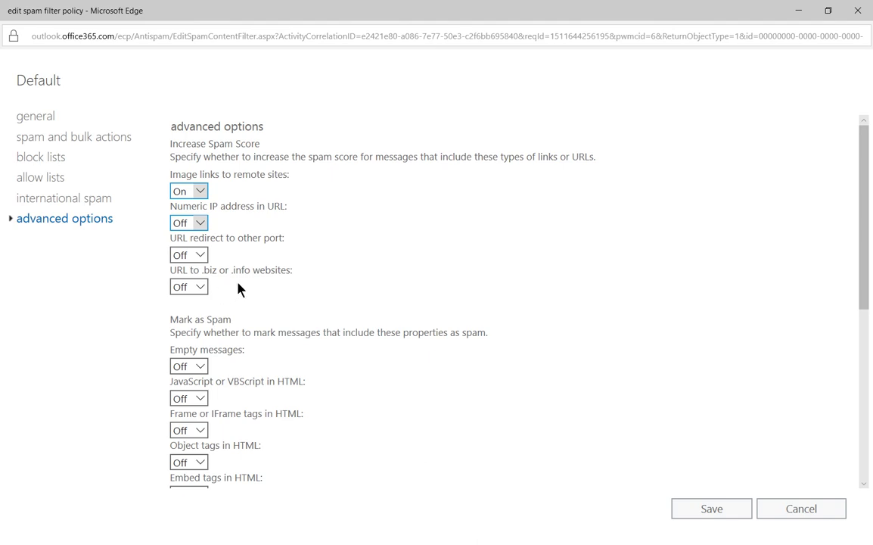
pyautogui.scroll(-2, 330, 286)
pyautogui.scroll(-1, 330, 289)
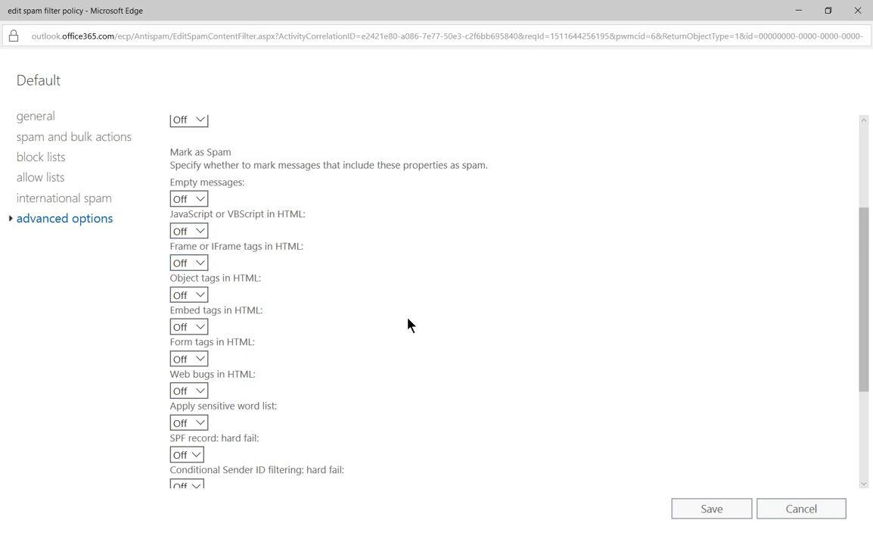
pyautogui.scroll(-3, 413, 323)
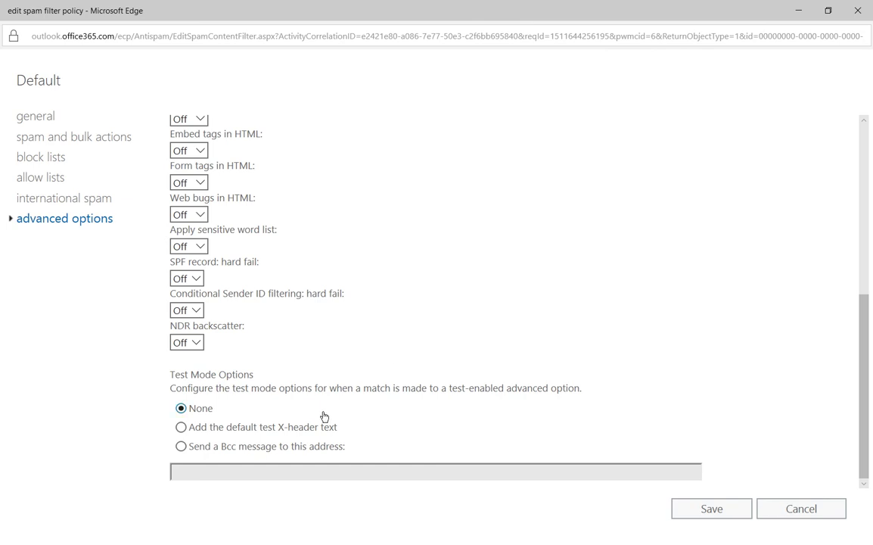
# Step: Try the X-header and Bcc test mode options, then keep Test Mode Options at None
pyautogui.moveTo(375, 428)
pyautogui.click(182, 427)
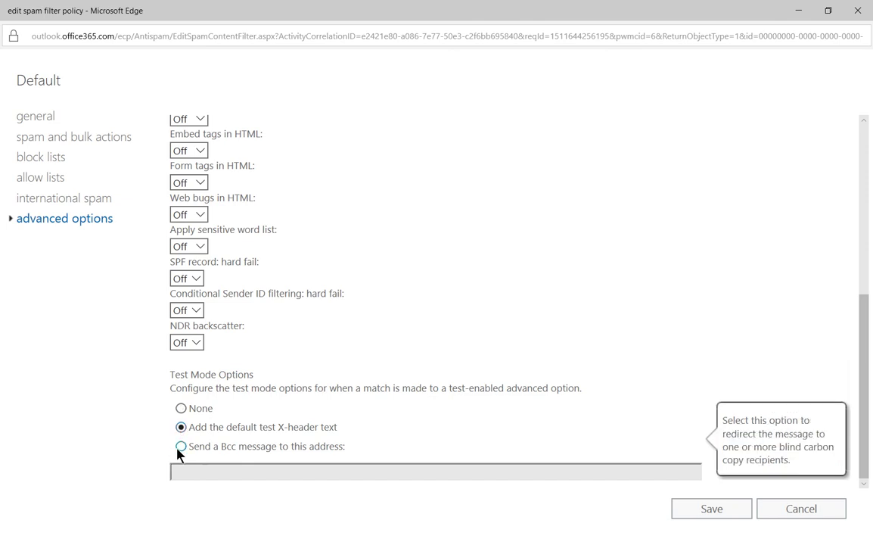
pyautogui.click(179, 448)
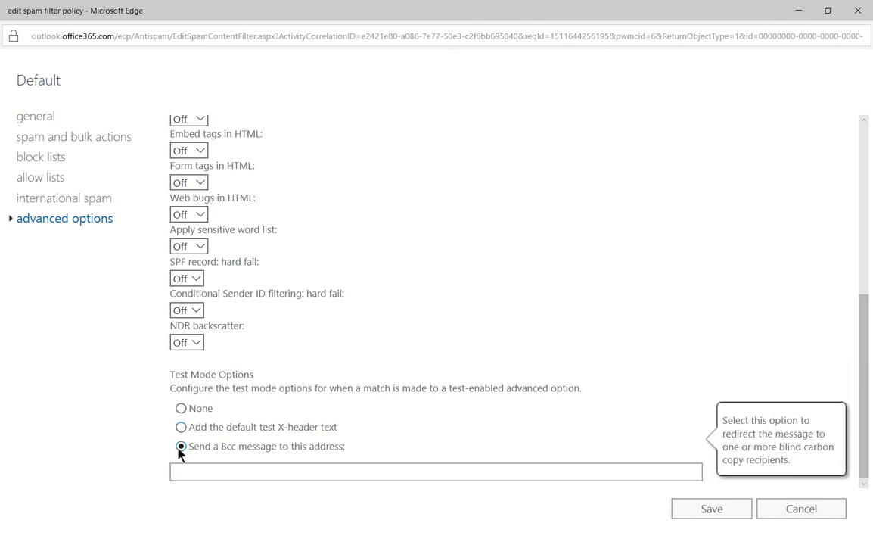
pyautogui.click(181, 408)
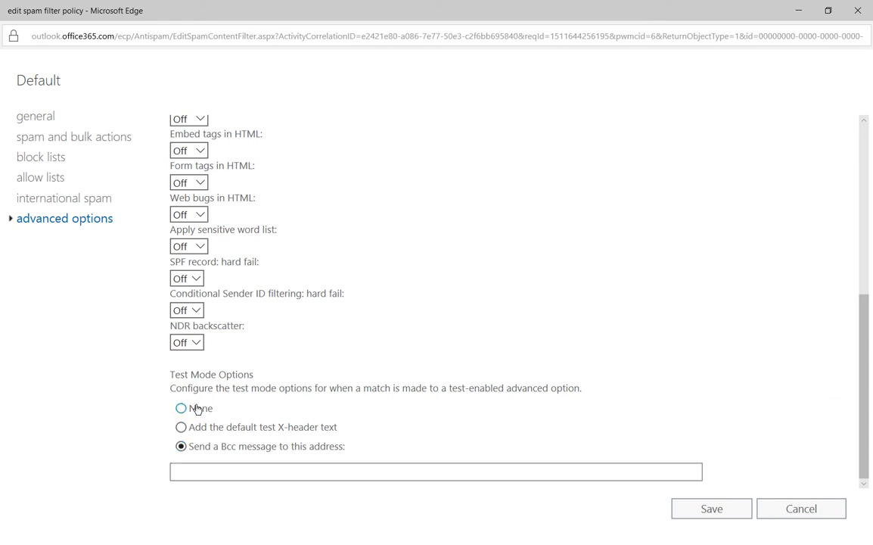
pyautogui.click(182, 409)
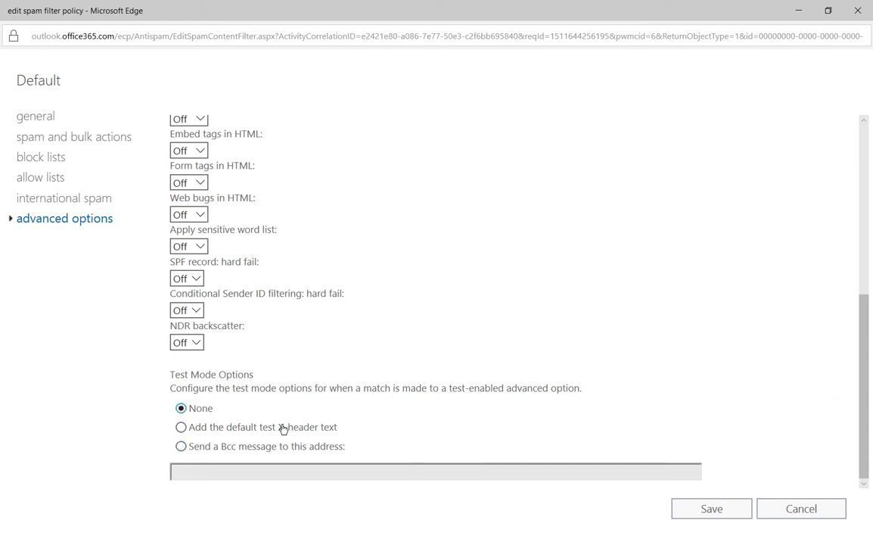
# Step: Save the Default spam filter policy and wait for the spam filter list to return
pyautogui.click(711, 508)
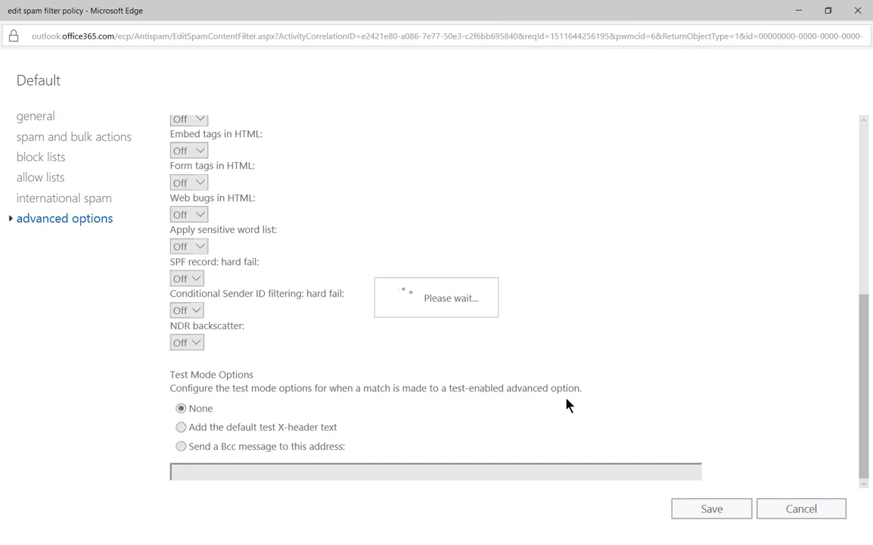